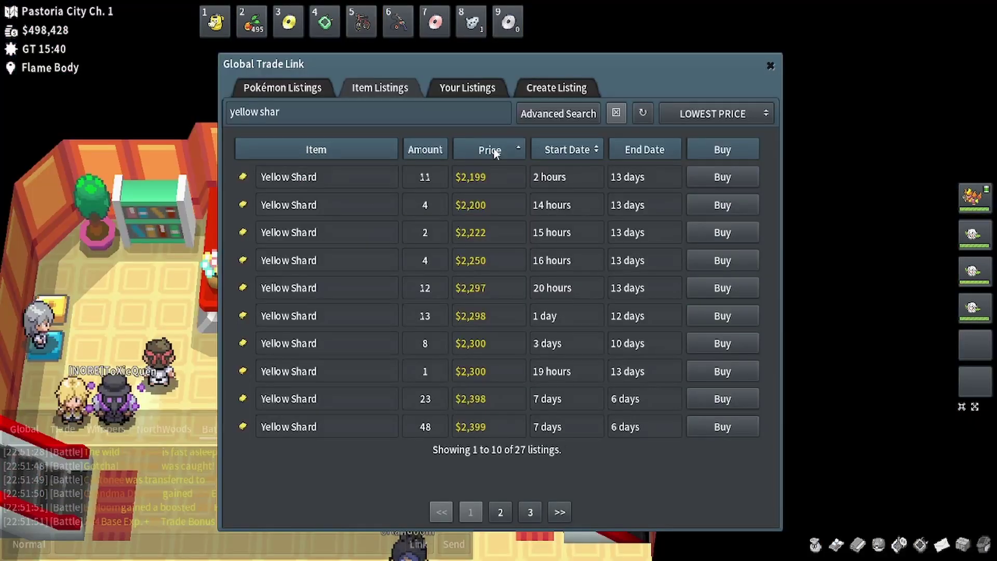
Step: Sort the trade listings by price and search for Sharp Beak listings
{"action": "left_click", "coordinate": [492, 151]}
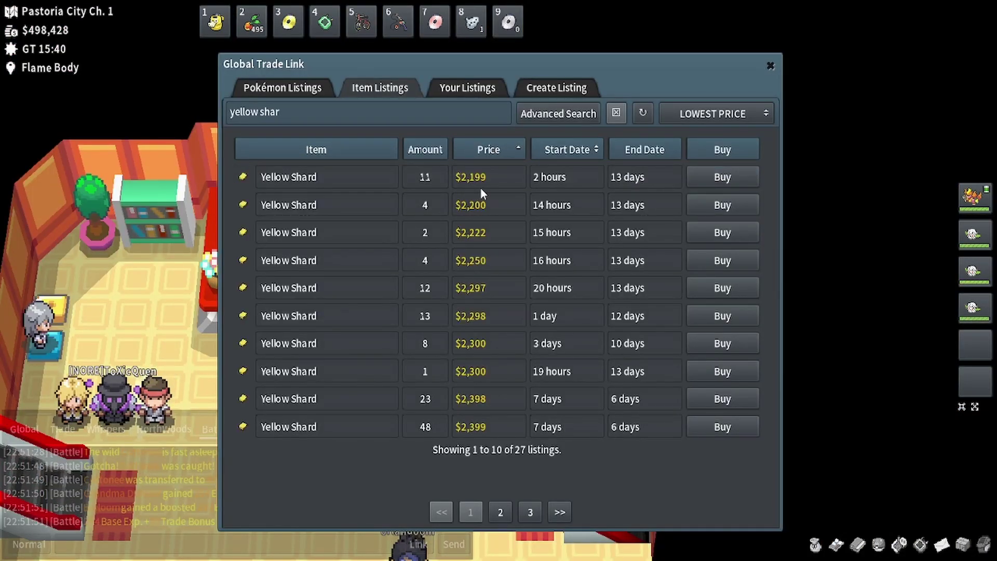
{"action": "left_click", "coordinate": [337, 113]}
{"action": "type", "text": "sharp beak"}
{"action": "key", "text": "Return"}
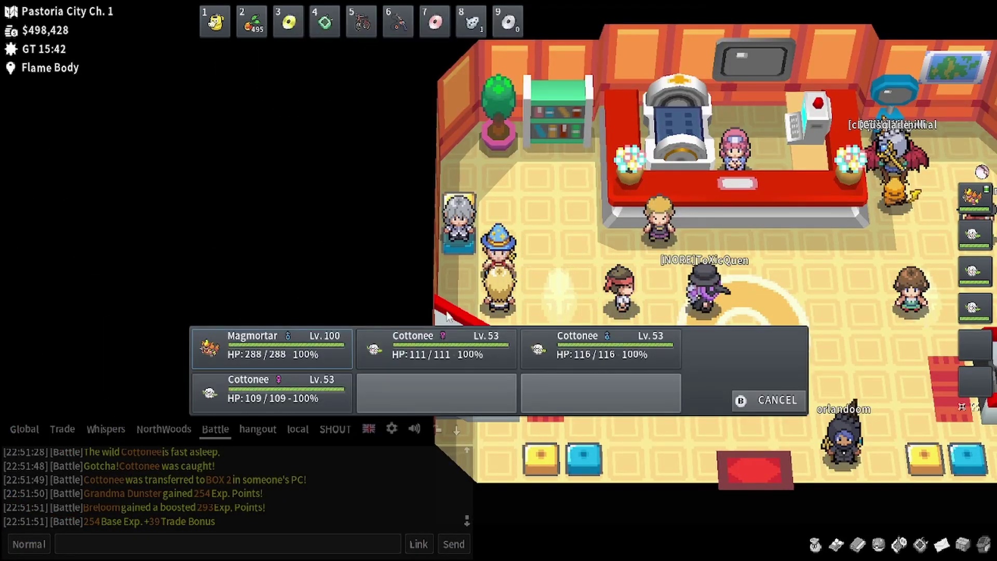
Step: Check Cottonee's tutor moves, then view Shiftry's learnable moves in the dex
{"action": "left_click", "coordinate": [279, 398]}
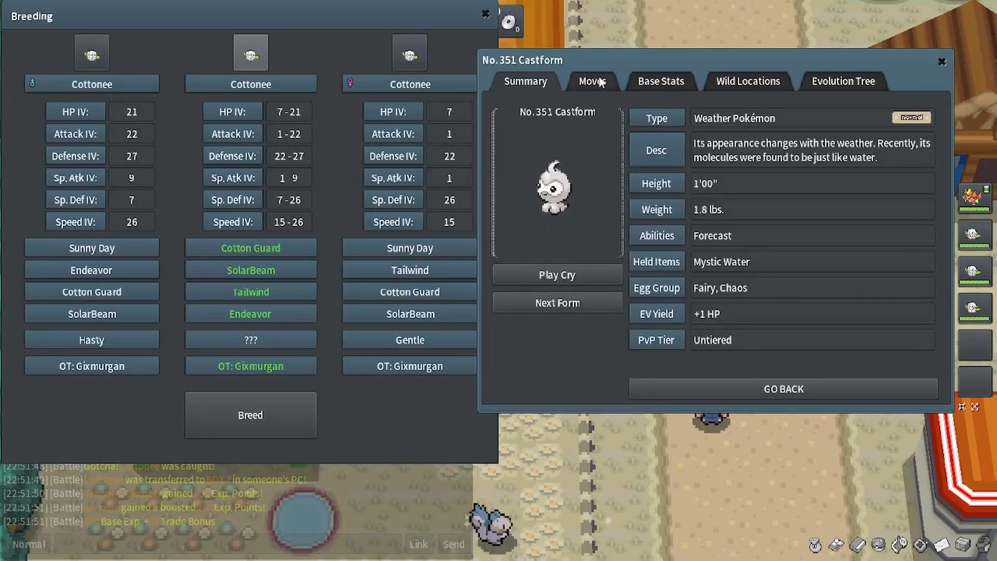
{"action": "left_click", "coordinate": [601, 82]}
{"action": "scroll", "coordinate": [594, 343], "scroll_direction": "down", "scroll_amount": 10}
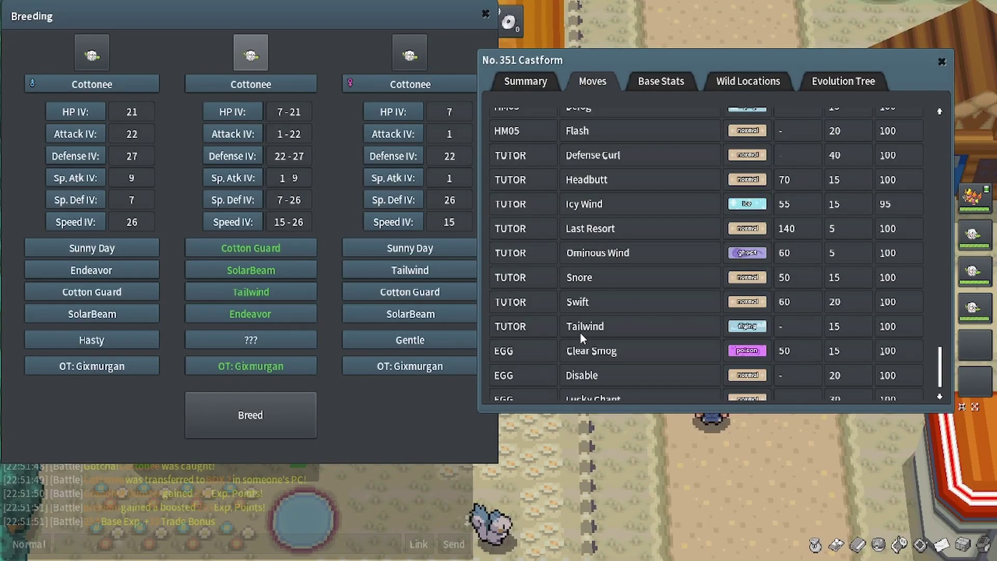
{"action": "scroll", "coordinate": [580, 332], "scroll_direction": "down", "scroll_amount": 1}
{"action": "left_click", "coordinate": [591, 81]}
{"action": "scroll", "coordinate": [585, 319], "scroll_direction": "down", "scroll_amount": 10}
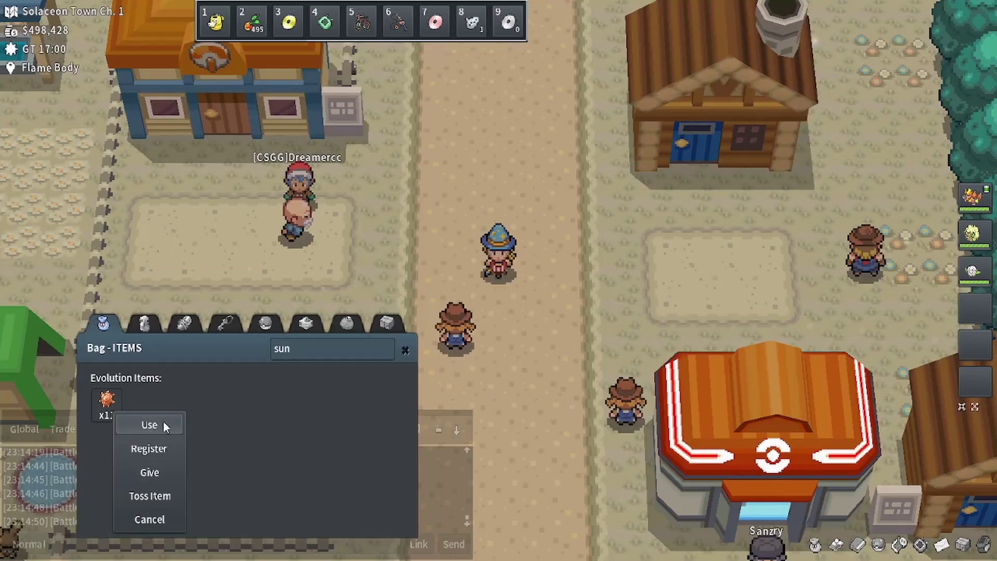
Step: Use the Sun Stone from the bag to evolve Cottonee
{"action": "left_click", "coordinate": [163, 420]}
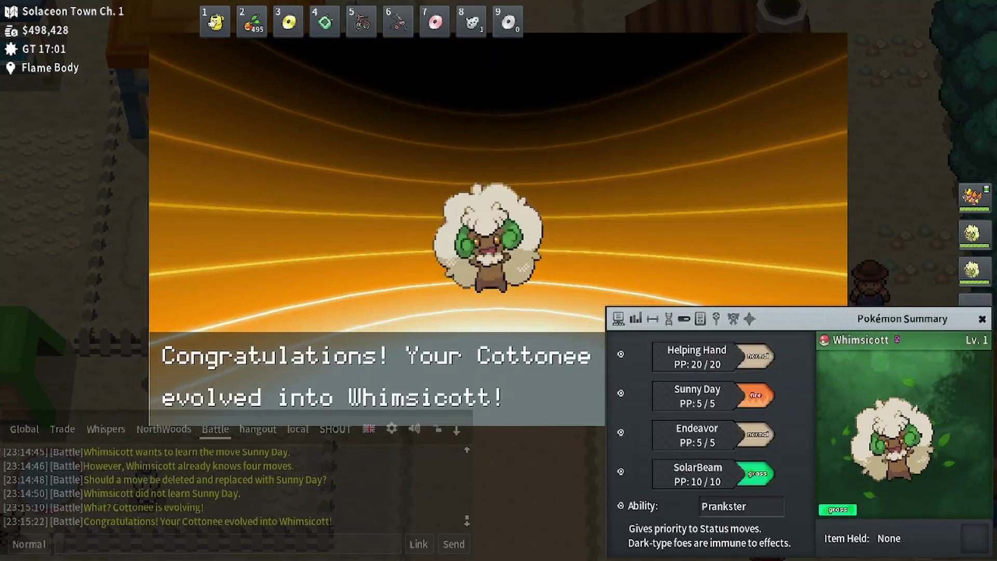